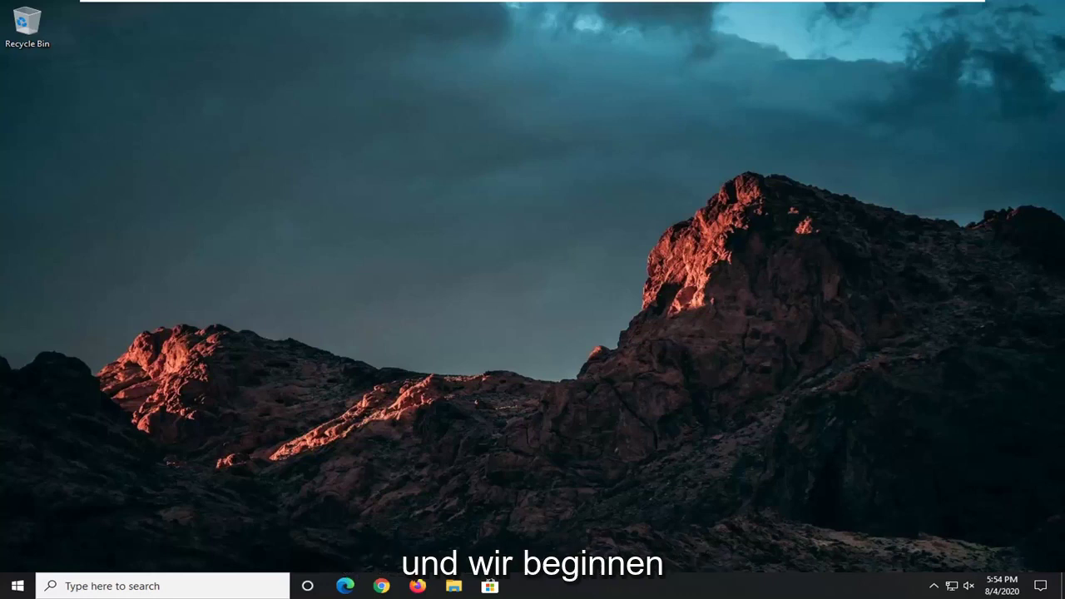
# Step: In maximized Chrome, open the pasted Repair the .NET Framework docs page and download NetFxRepairTool.exe
pyautogui.click(382, 586)
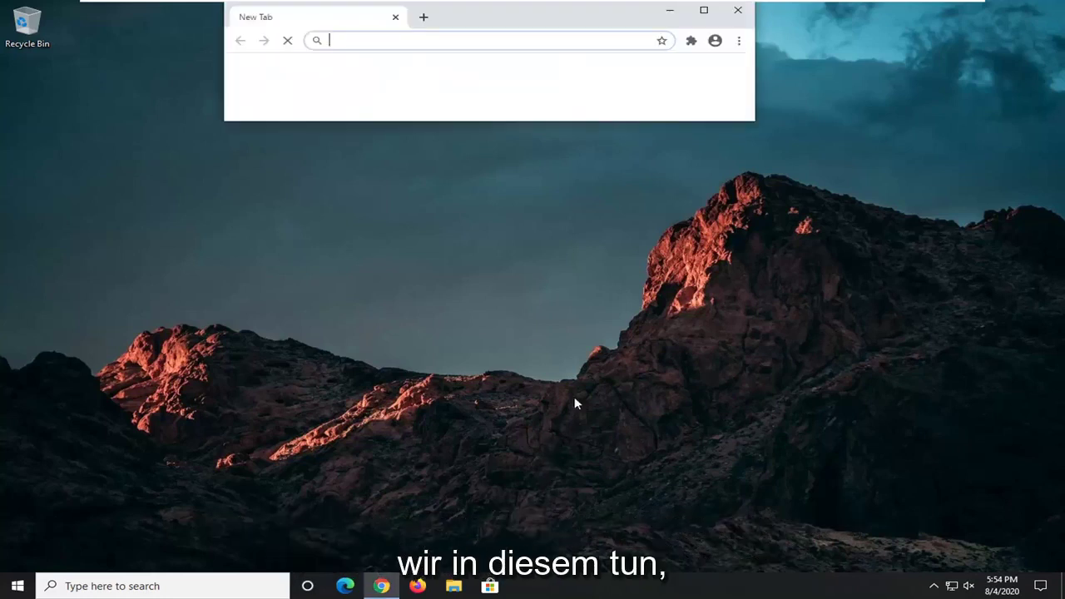
pyautogui.click(703, 10)
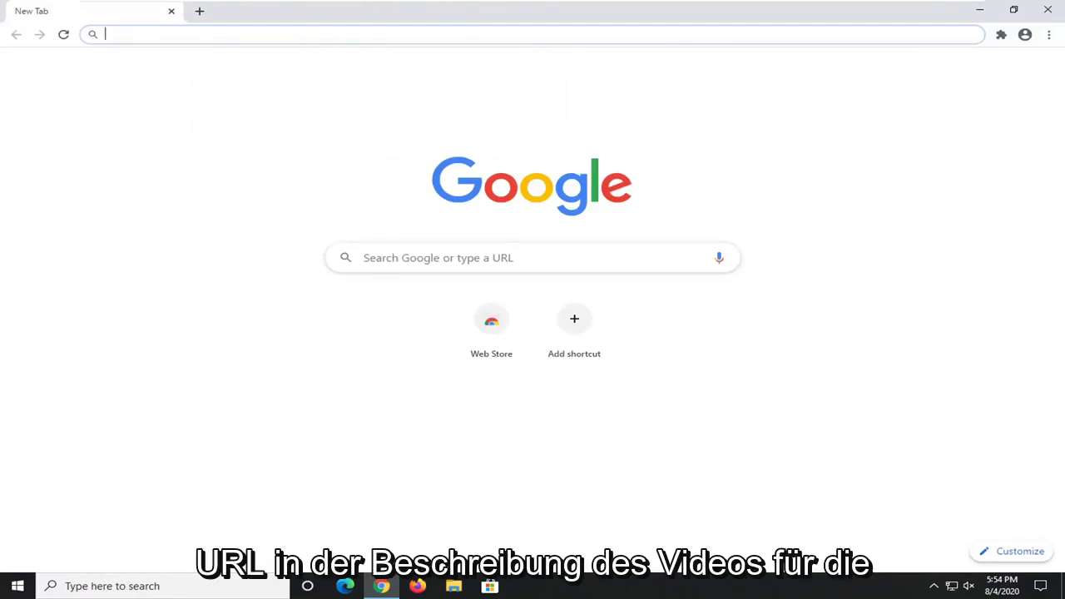
pyautogui.rightClick(316, 34)
pyautogui.click(348, 122)
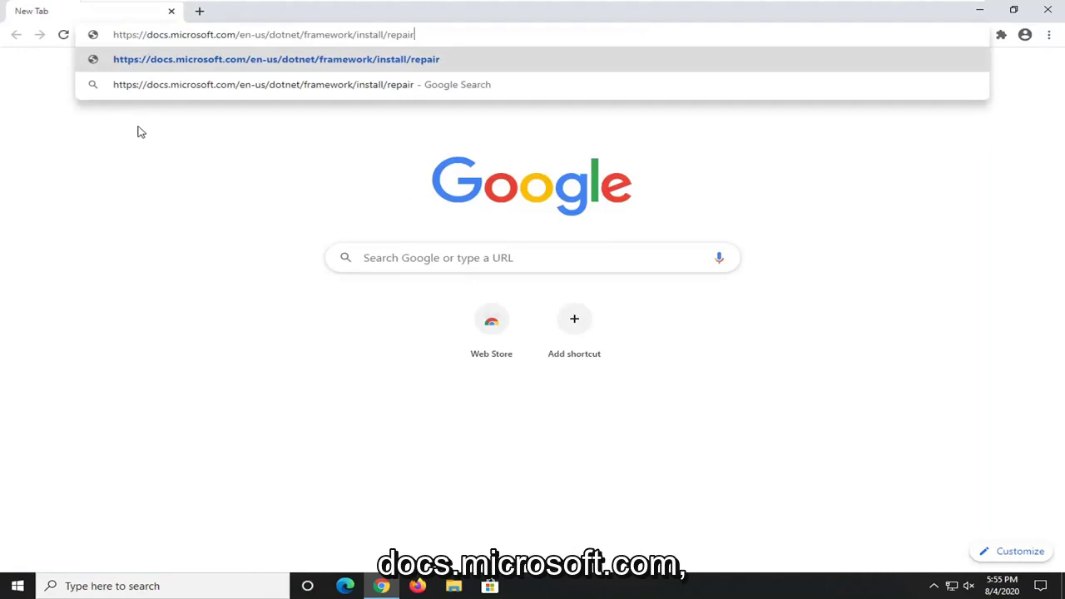
pyautogui.press('Return')
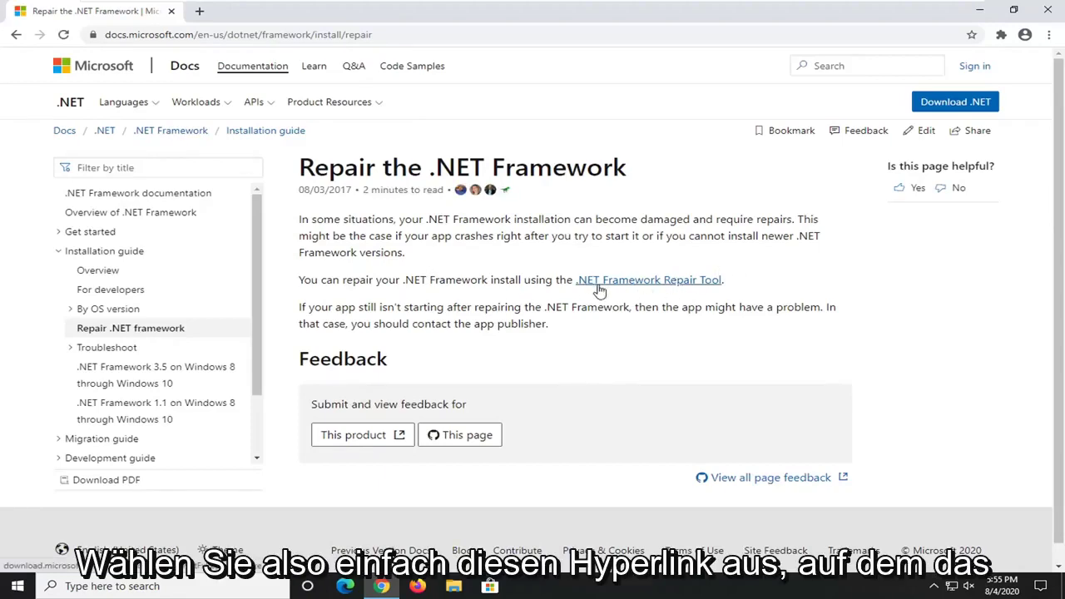
pyautogui.click(671, 287)
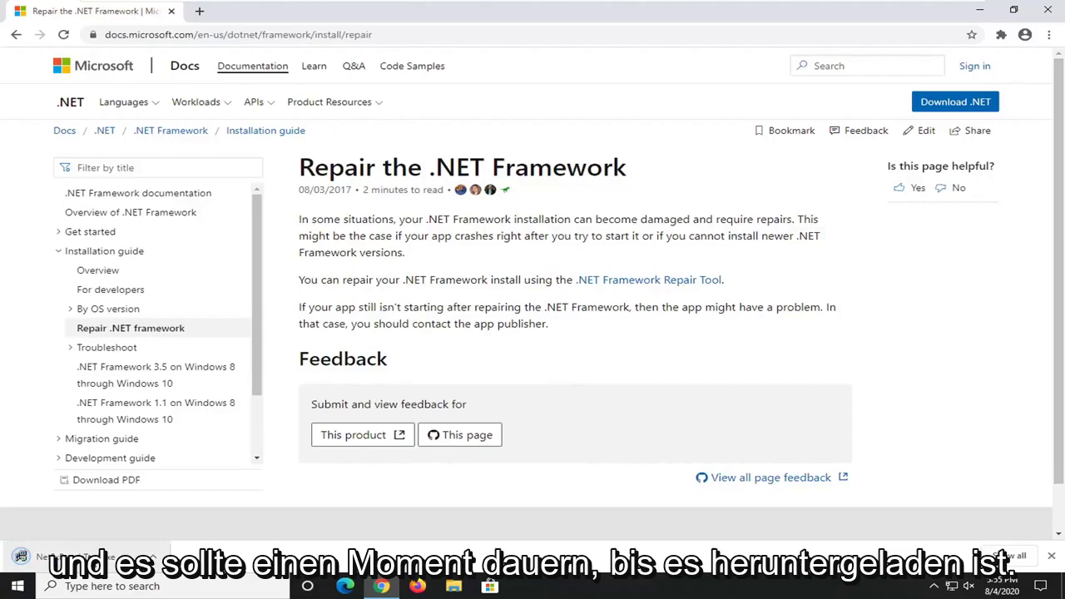
# Step: Allow the Repair Tool to run, accept its license, and apply the recommended Windows Installer fixes
pyautogui.click(979, 10)
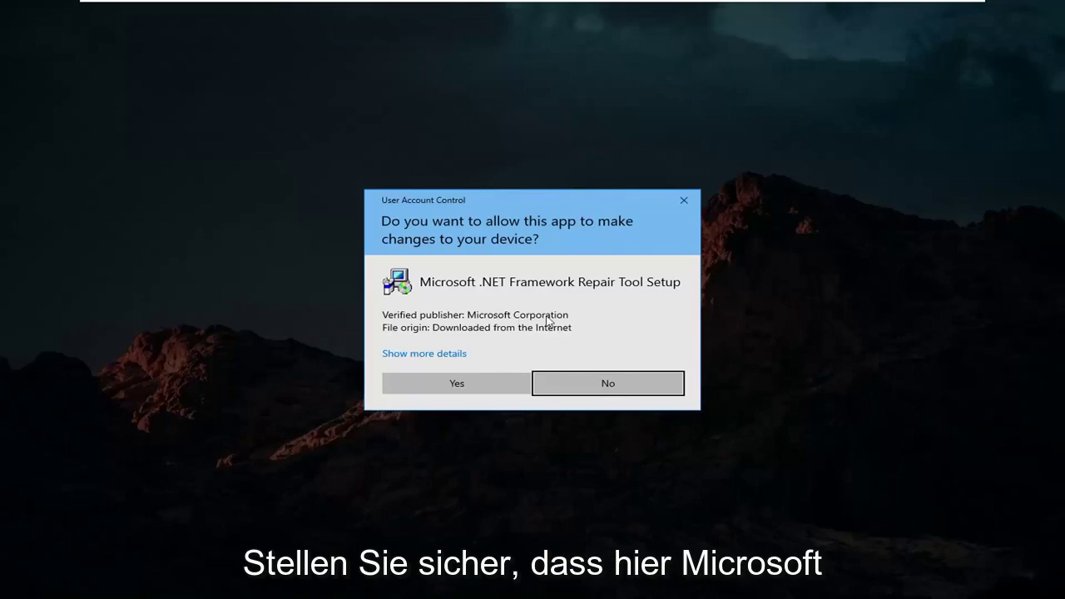
pyautogui.click(472, 385)
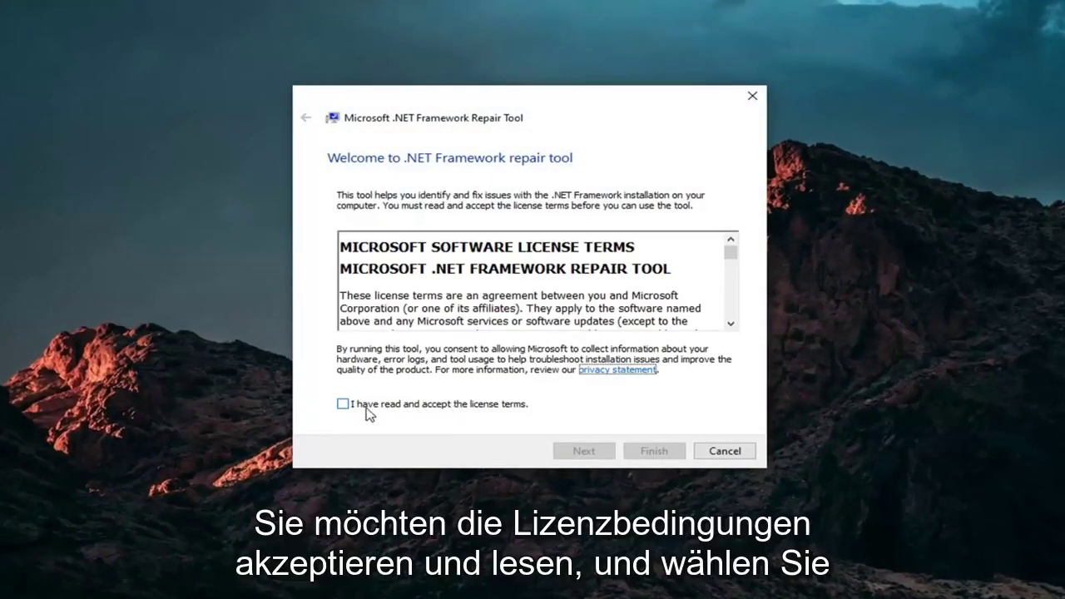
pyautogui.click(371, 407)
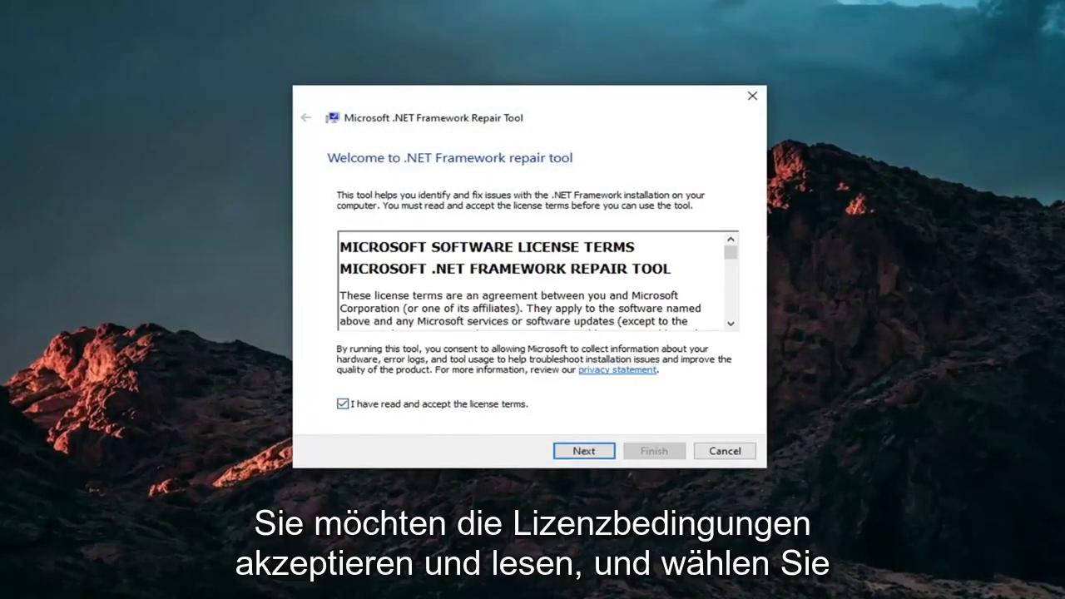
pyautogui.click(596, 452)
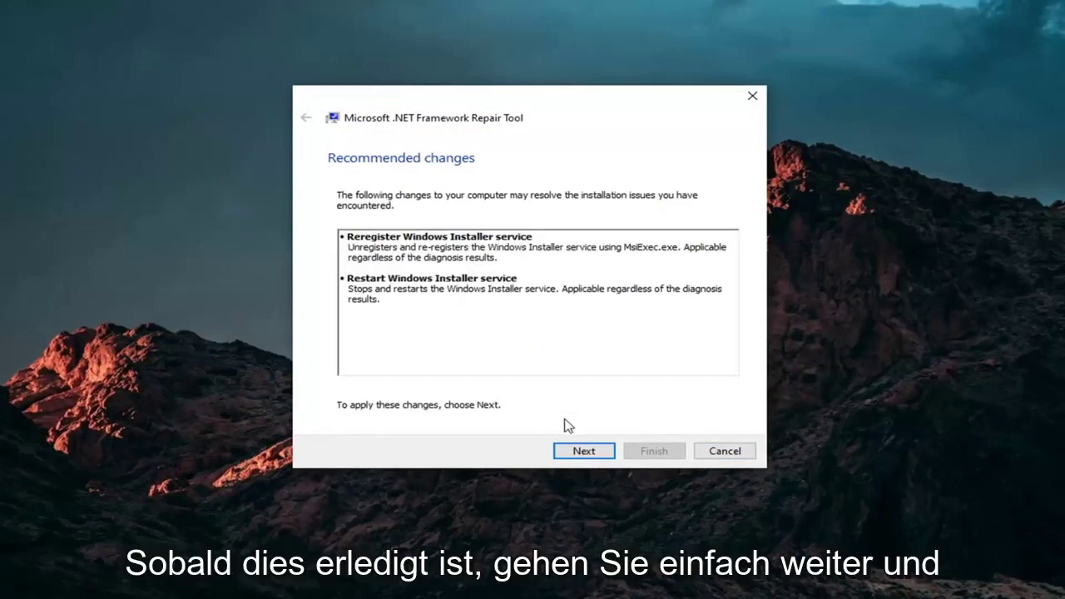
pyautogui.click(581, 455)
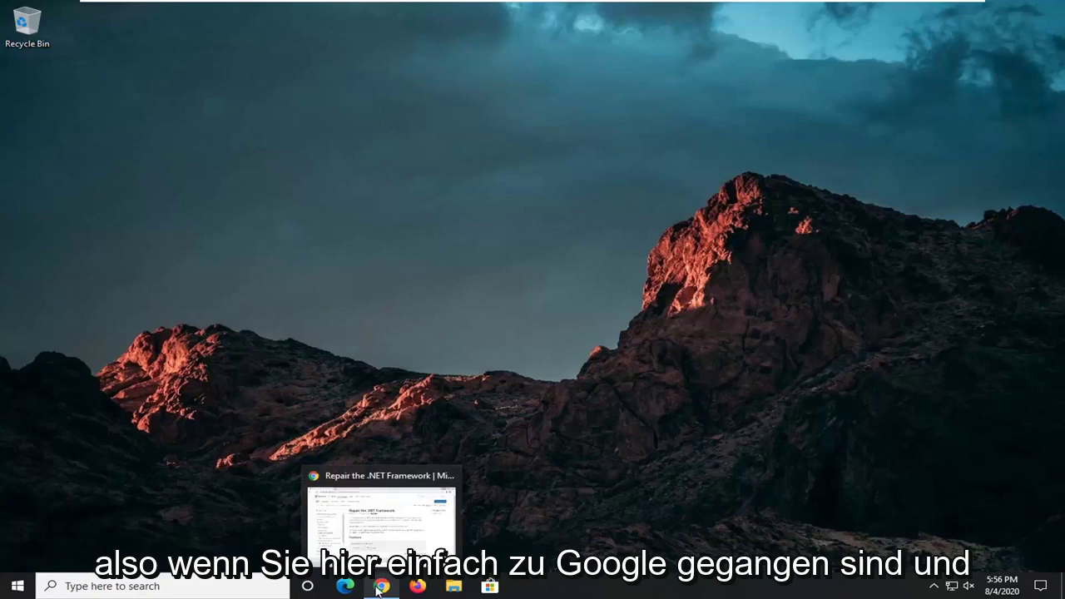
# Step: Search the web for 'directx download' in Chrome
pyautogui.click(383, 516)
pyautogui.click(324, 35)
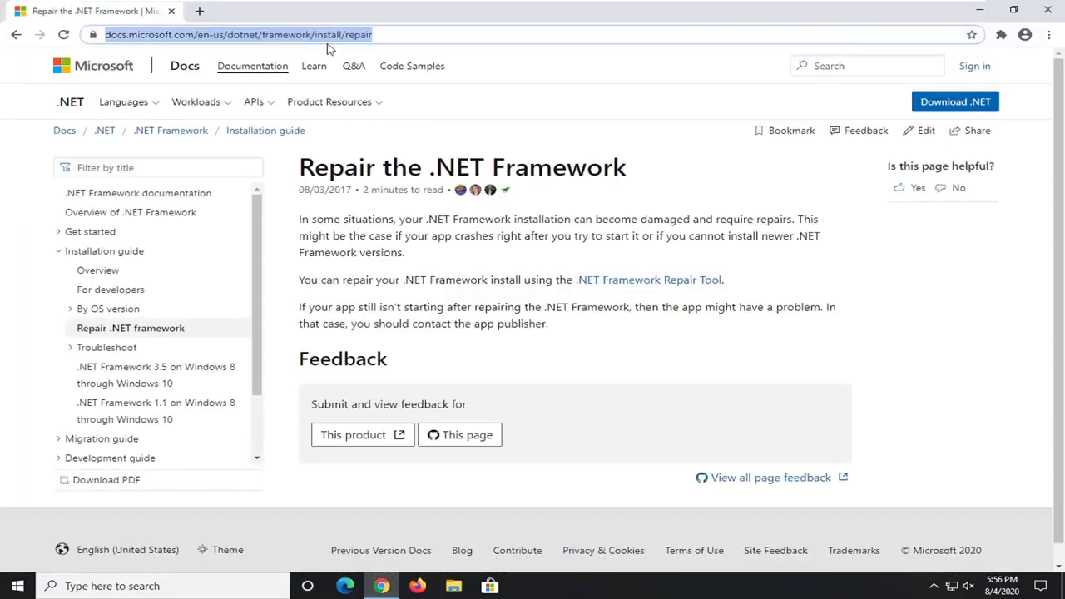
pyautogui.write('direct')
pyautogui.press('BackSpace')
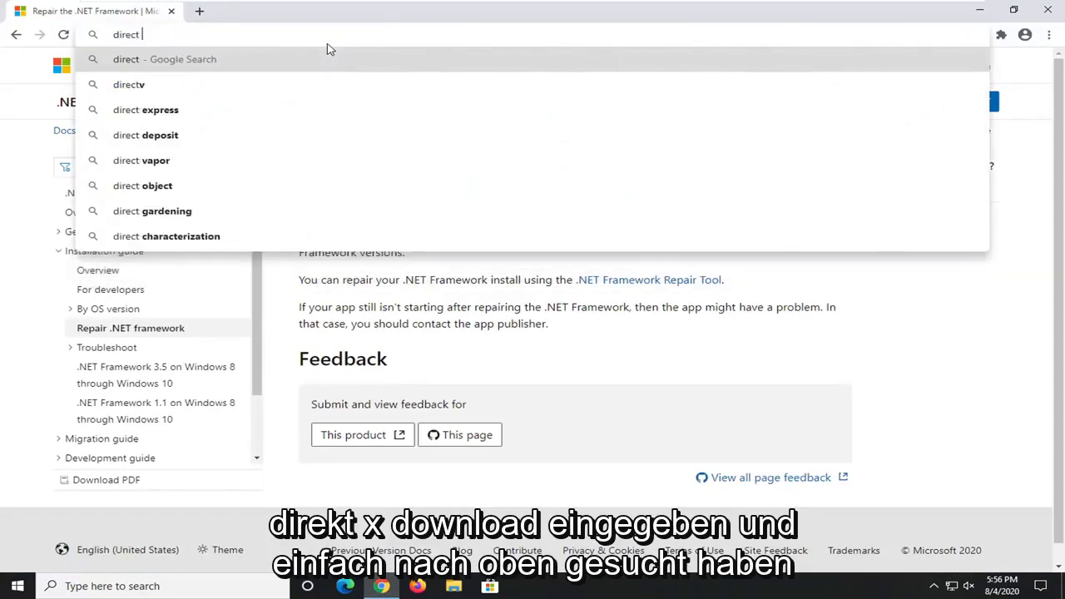
pyautogui.write('x download')
pyautogui.press('Return')
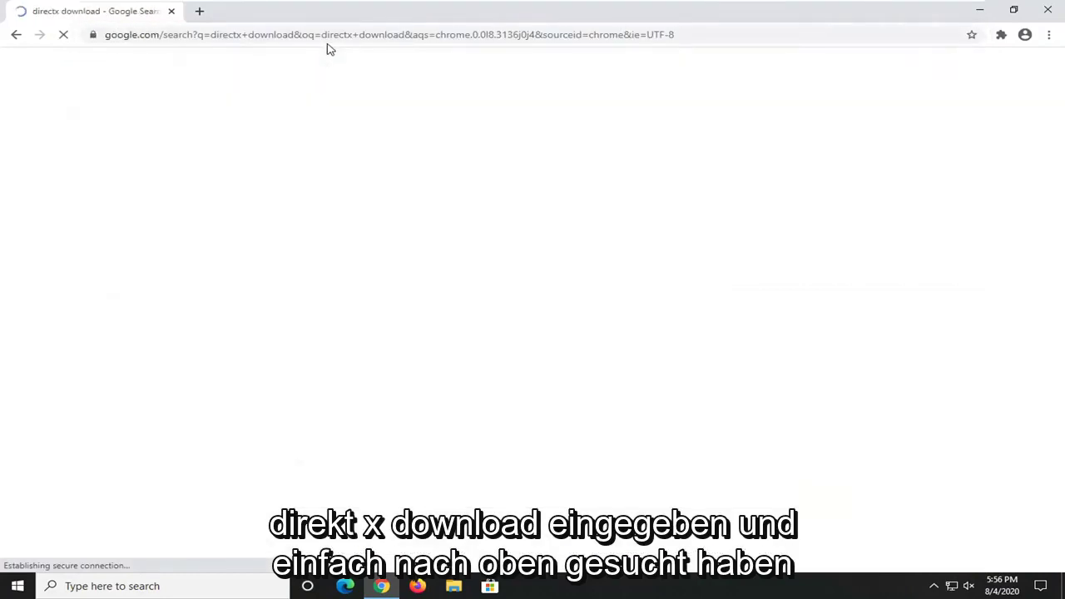
# Step: Download dxwebsetup.exe from Microsoft's DirectX End-User Runtime download page
pyautogui.click(217, 366)
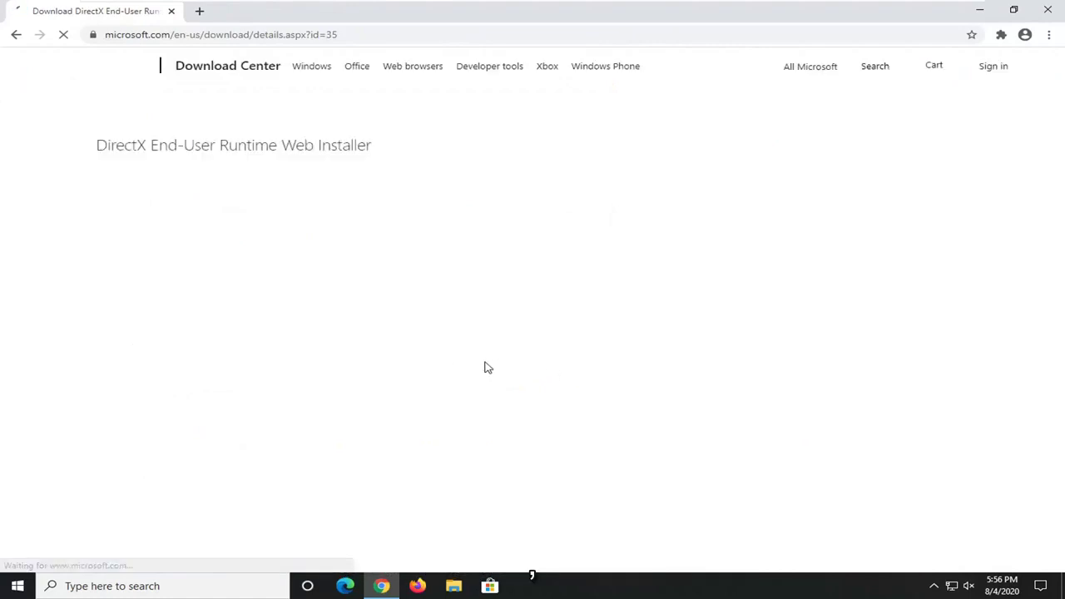
pyautogui.scroll(-3, 531, 438)
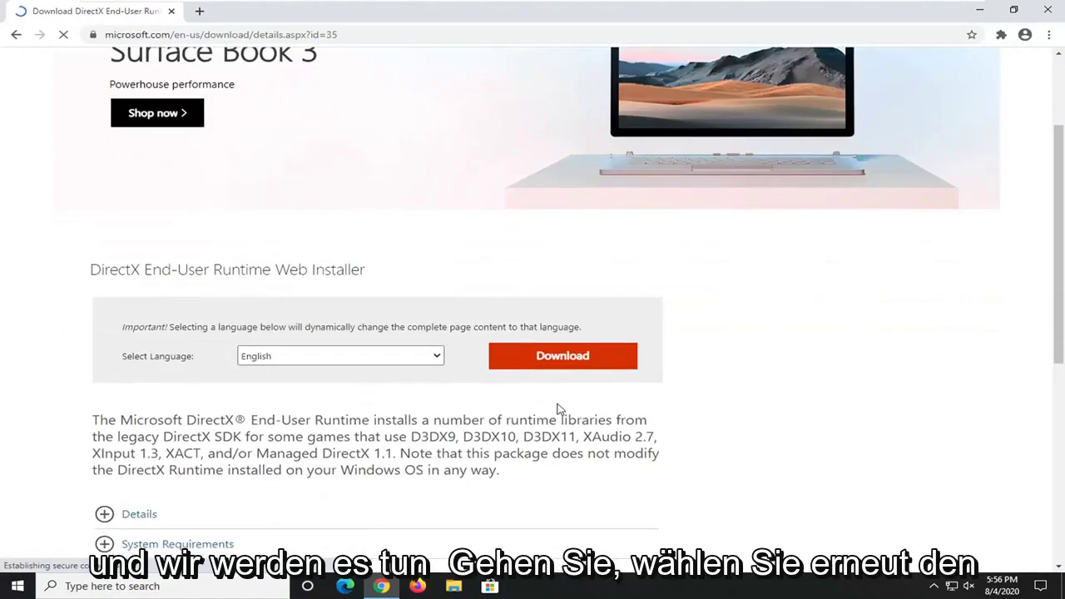
pyautogui.click(554, 359)
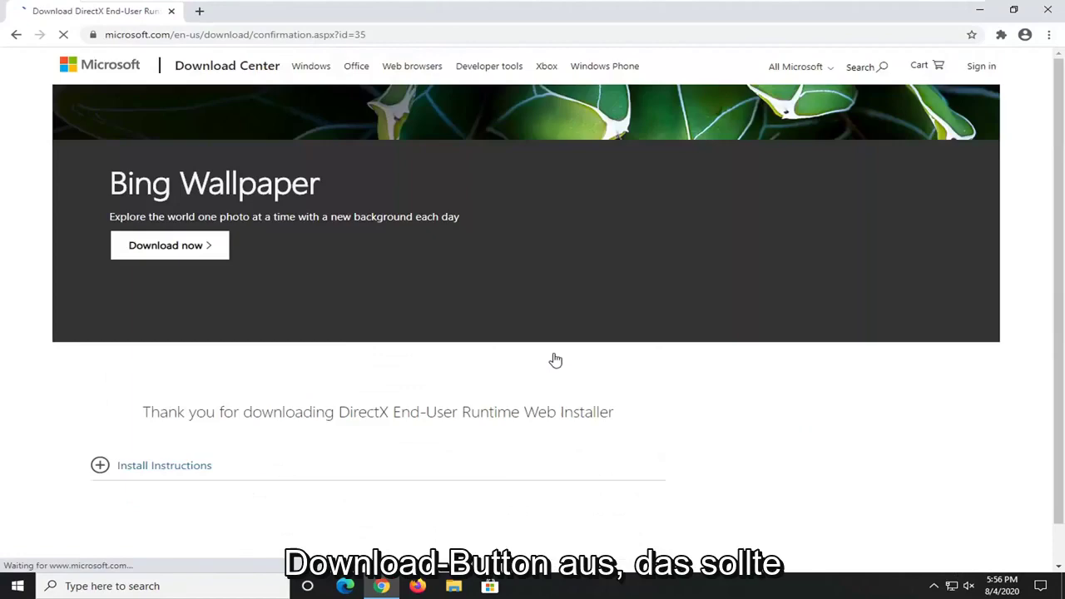
pyautogui.scroll(-3, 488, 353)
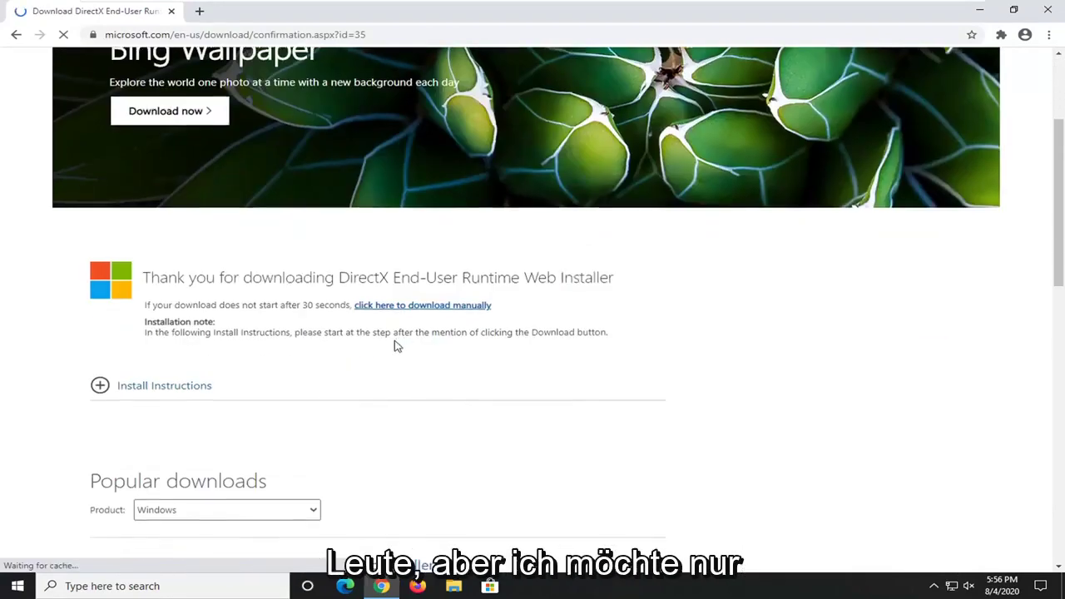
pyautogui.scroll(-2, 392, 348)
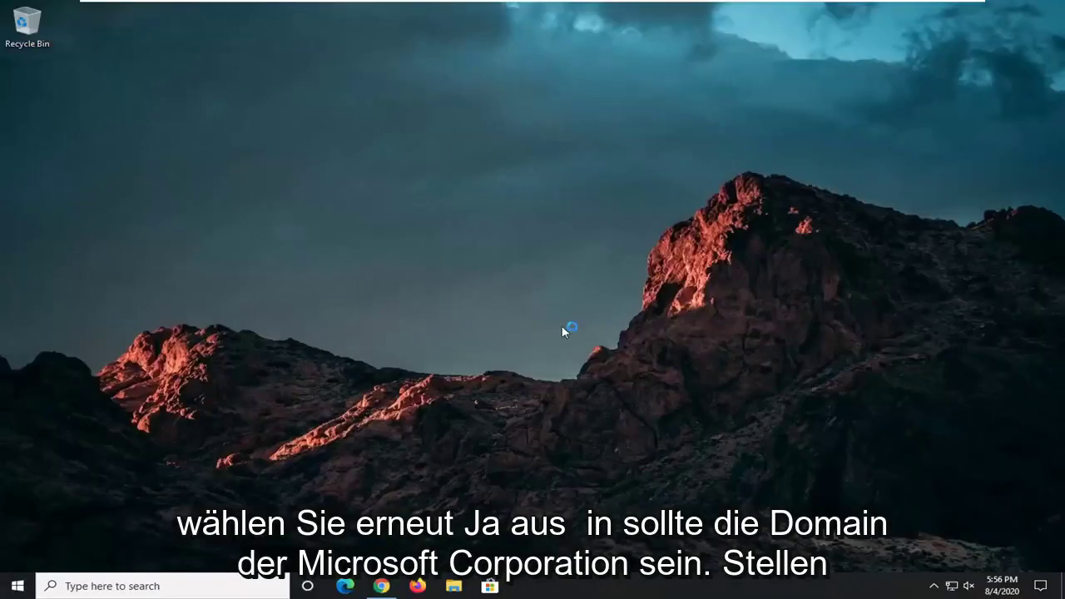
# Step: Accept the DirectX license and decline the Bing Bar to reach the 44.1 MB components summary
pyautogui.moveTo(359, 79); pyautogui.dragTo(616, 153)
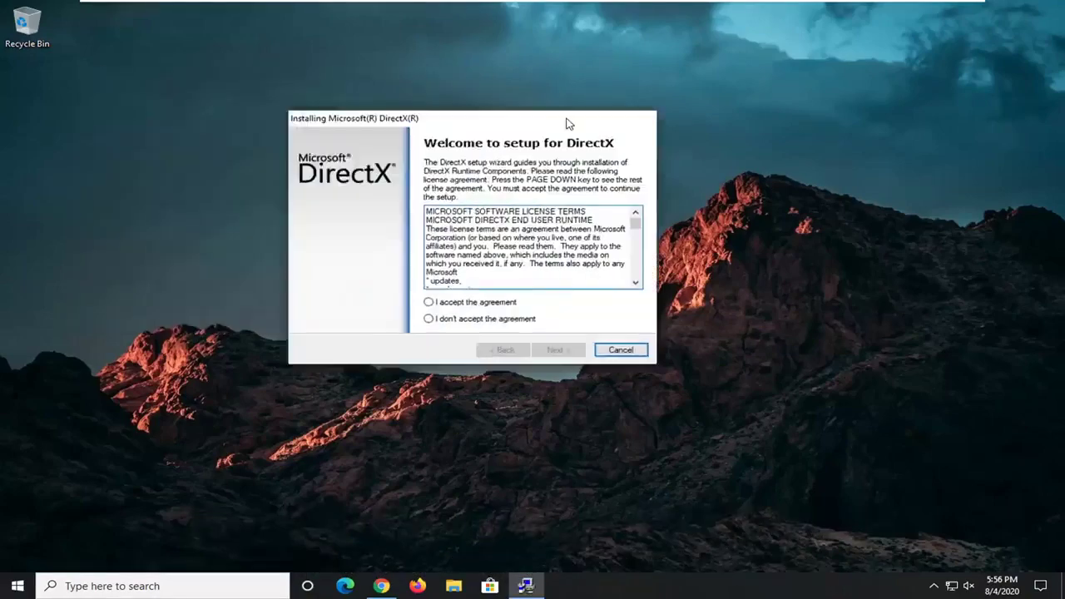
pyautogui.click(476, 330)
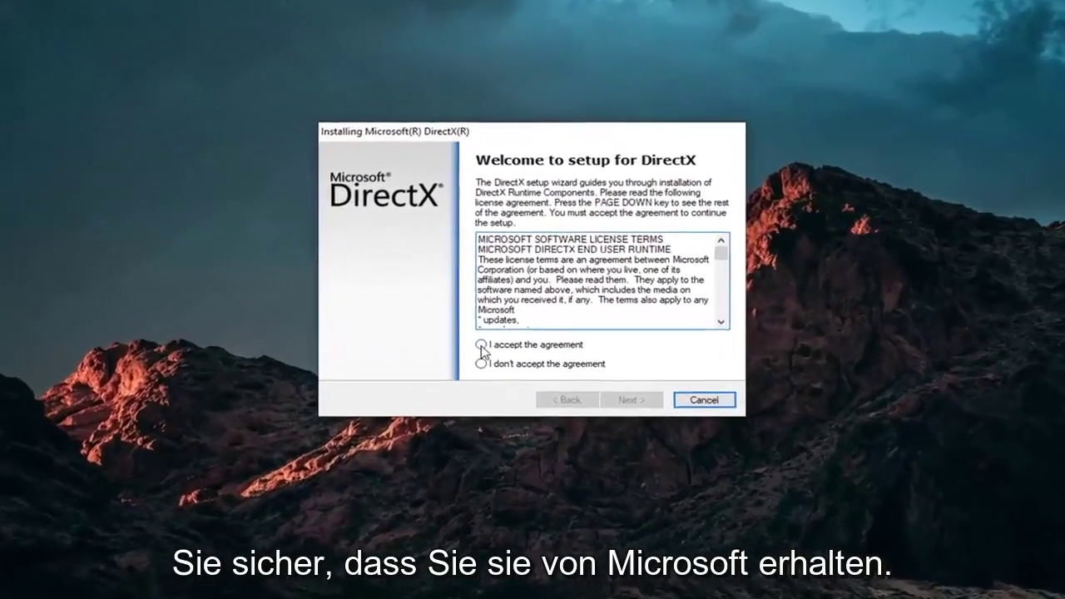
pyautogui.click(640, 409)
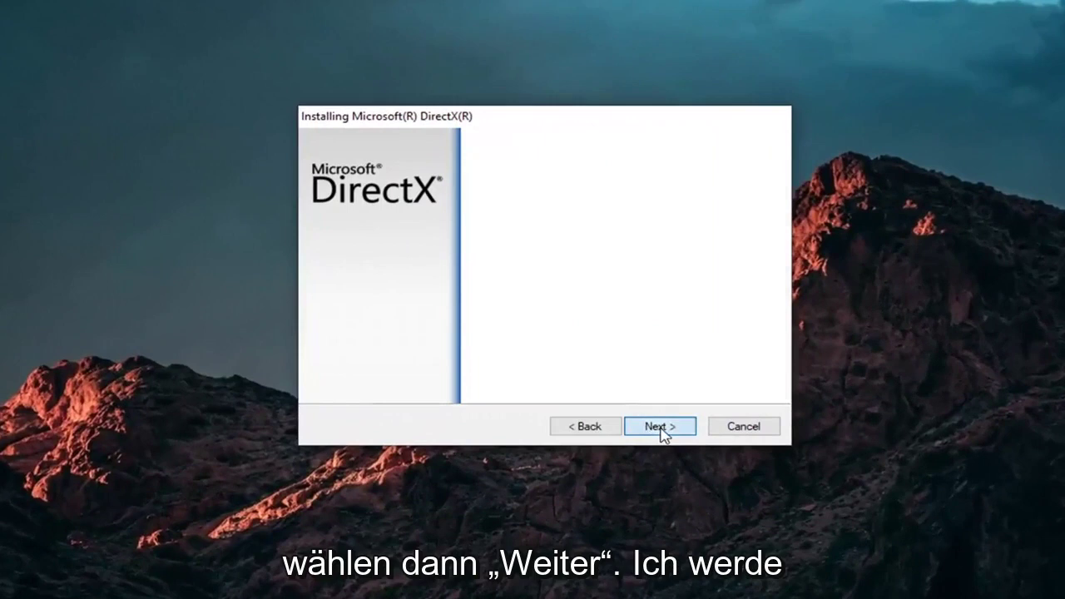
pyautogui.click(498, 306)
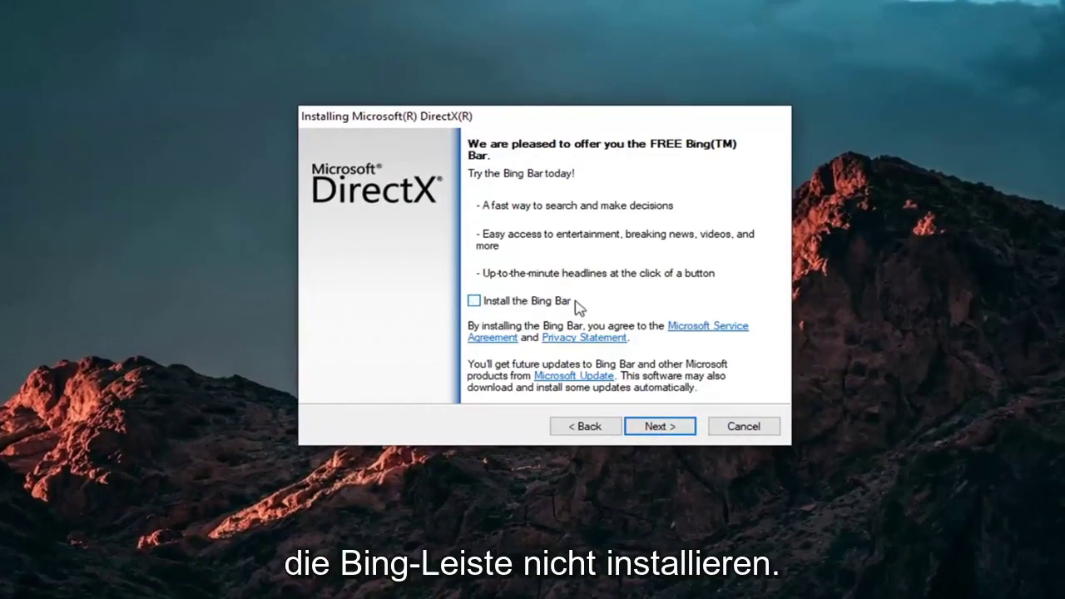
pyautogui.click(649, 430)
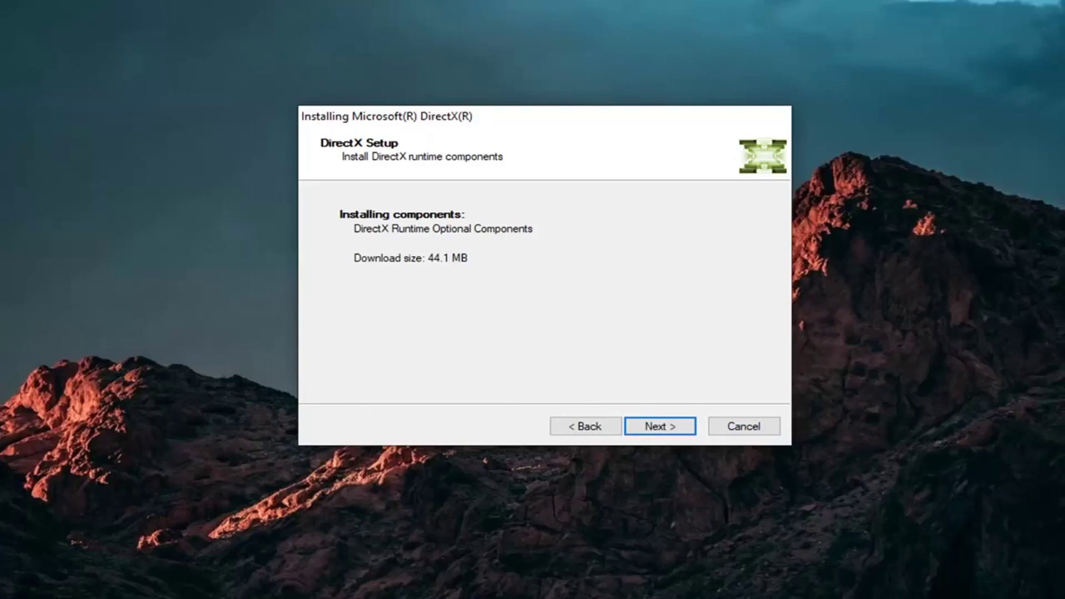
# Step: Start installing the DirectX runtime optional components and wait for Installation Complete
pyautogui.click(665, 428)
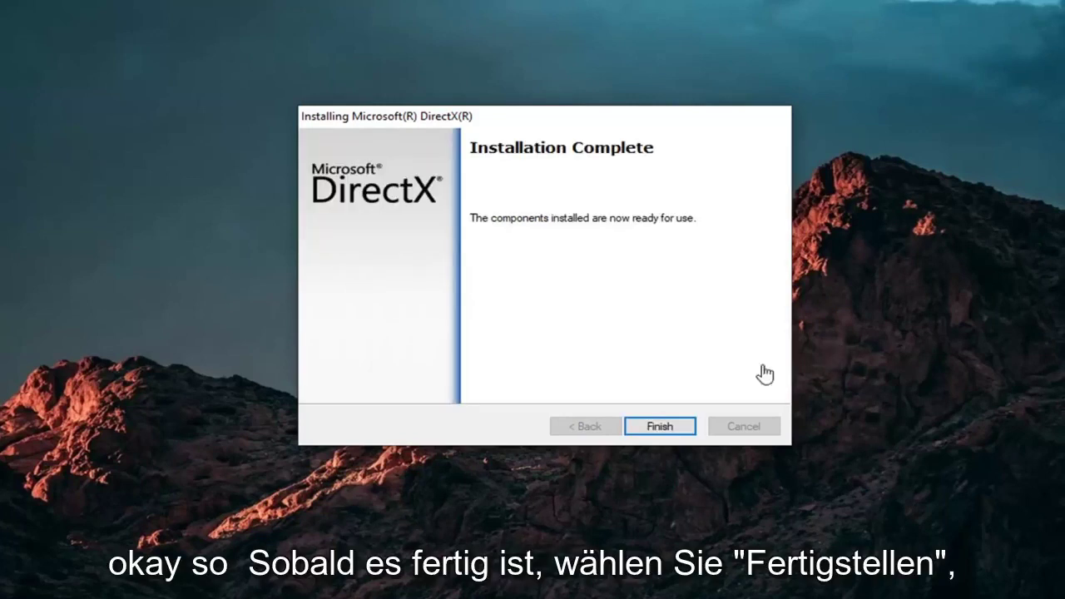
# Step: Finish and close the completed DirectX Setup wizard
pyautogui.click(660, 427)
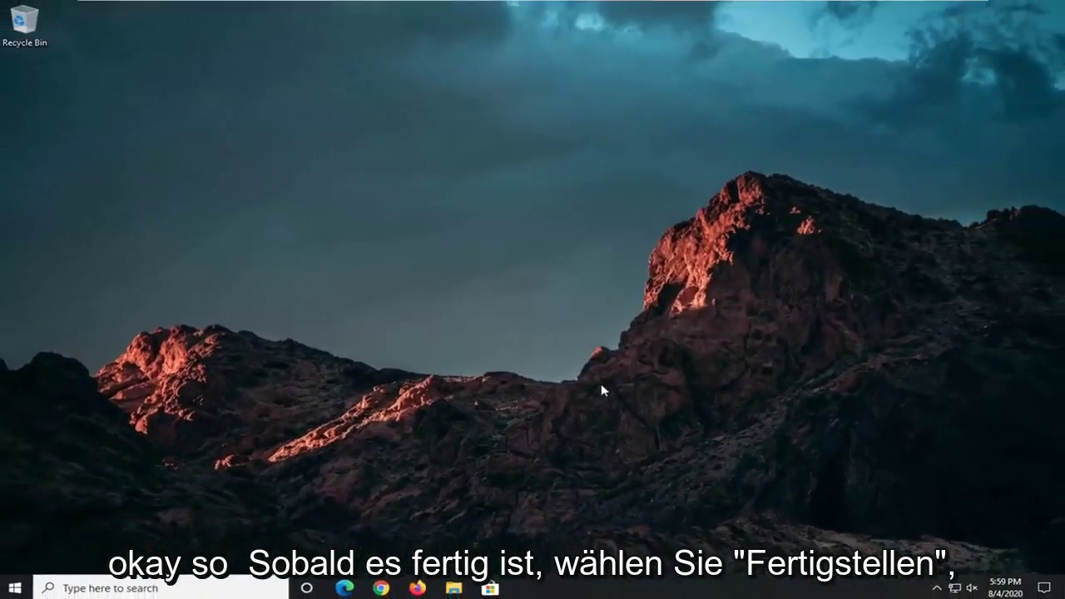